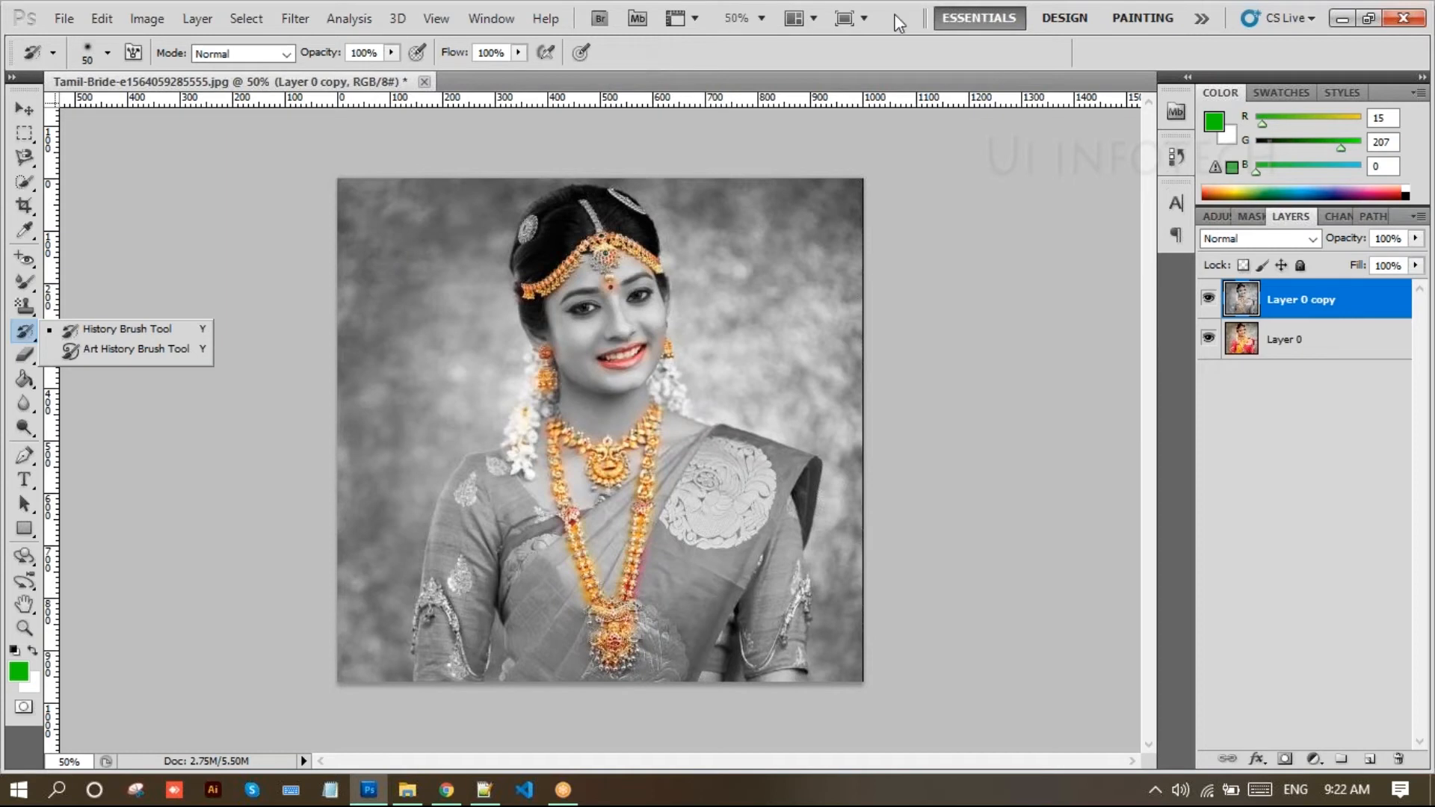
Delete the black-and-white Layer 0 copy, keeping only the full-colour Layer 0
left_click(1042, 31)
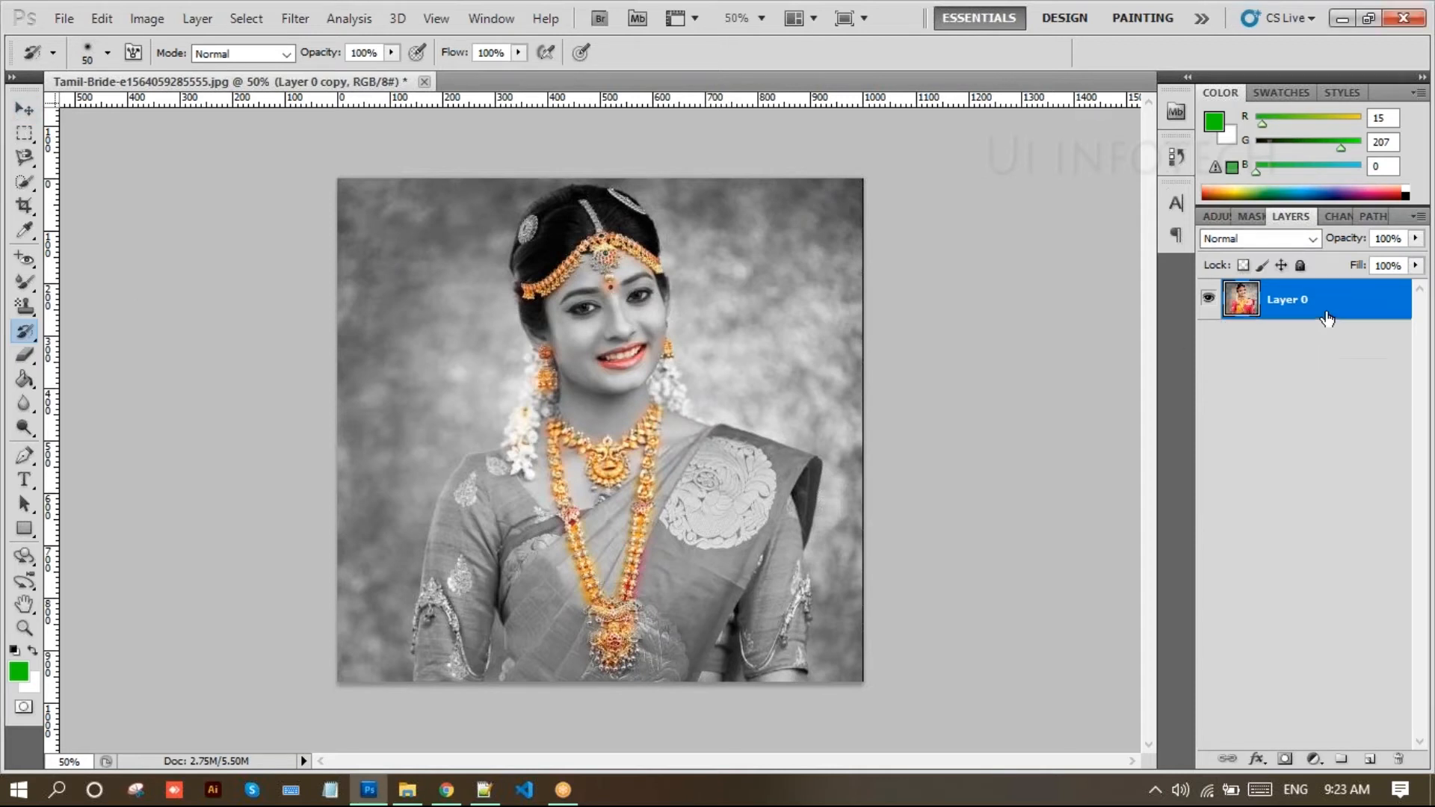
key("Delete")
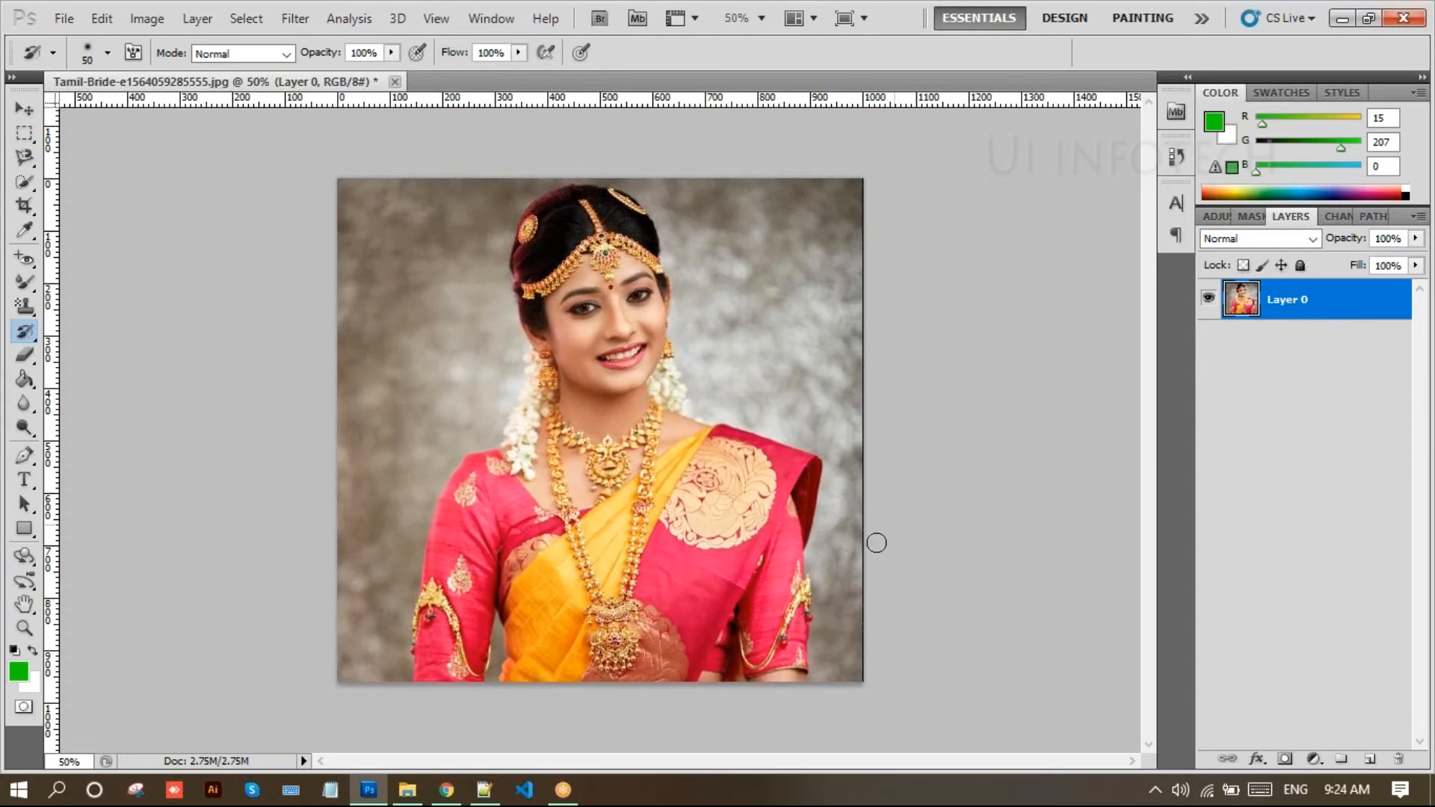
Duplicate Layer 0 and hide the original, with the Eraser tool set to a 60 px brush
left_click(14, 357)
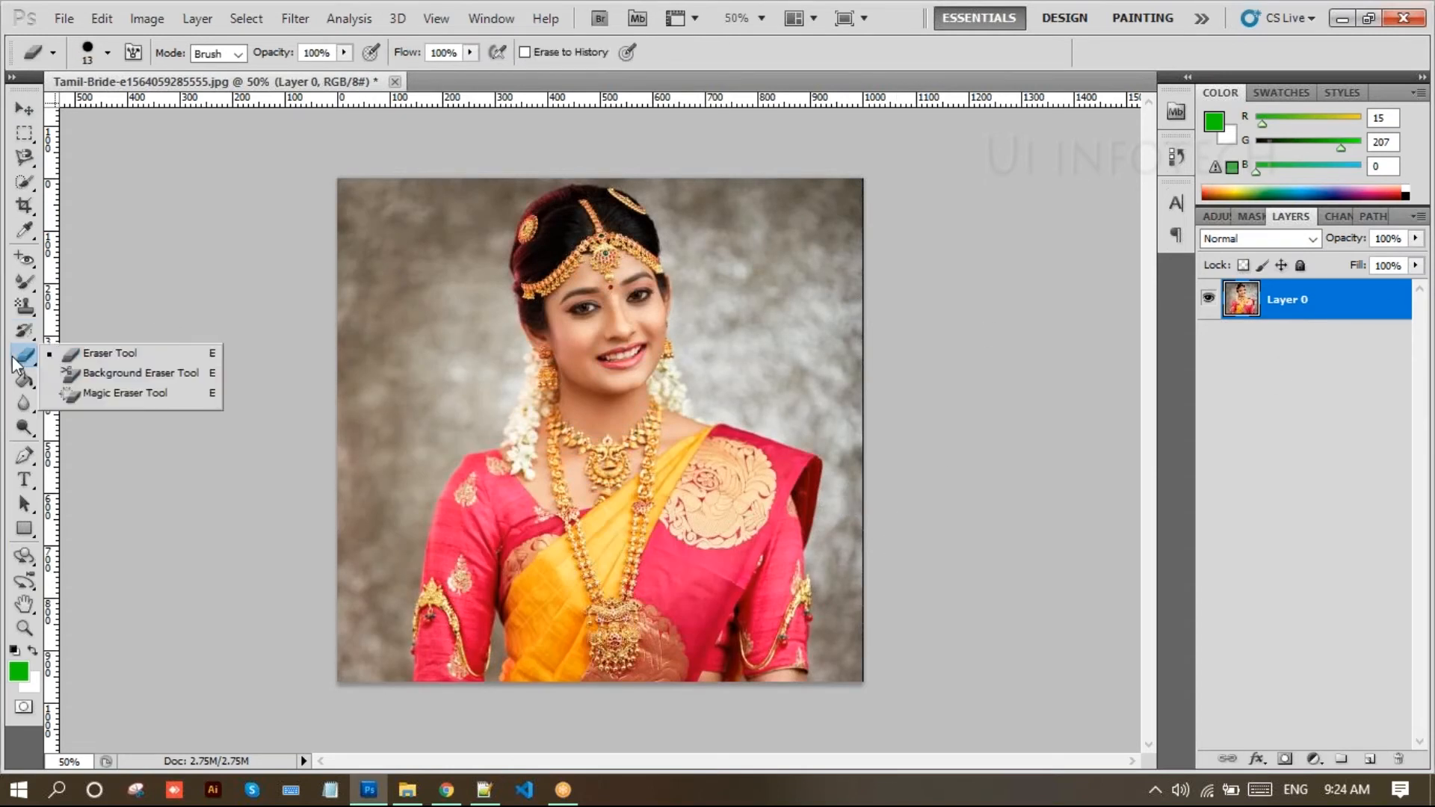
left_click(79, 355)
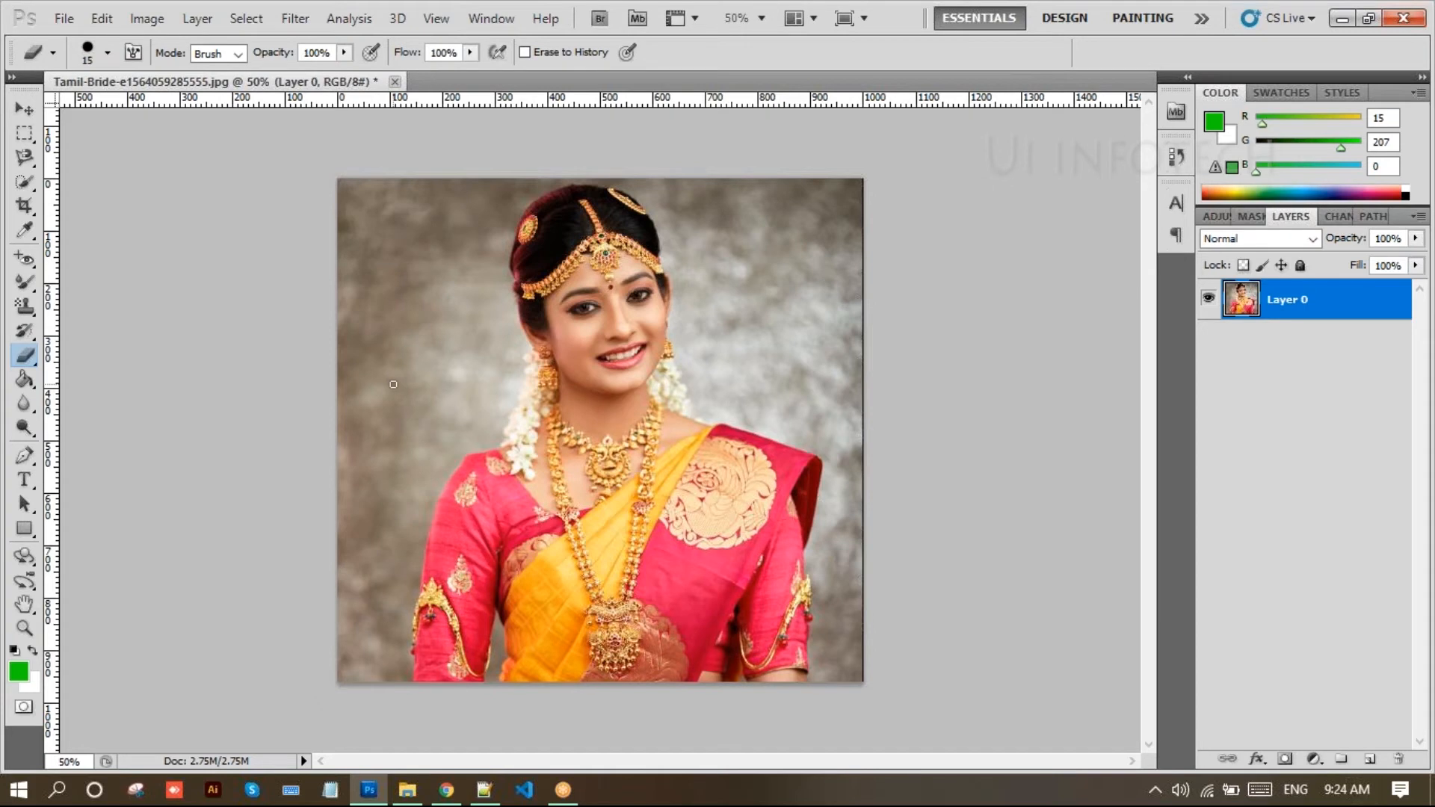
key("bracketright")
key("bracketright")
key("ctrl+j")
left_click(1207, 341)
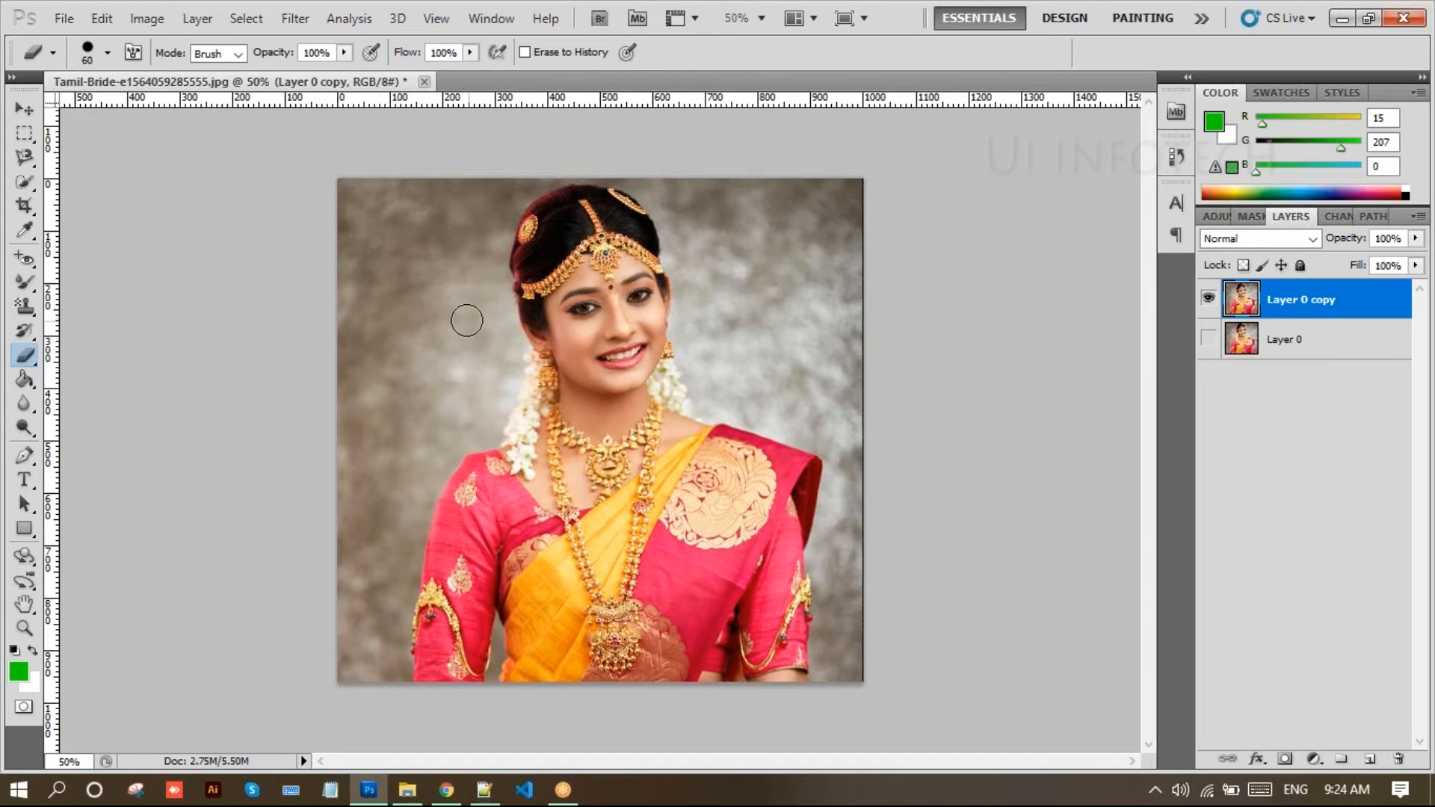
Erase the grey background along the left side of the photo on Layer 0 copy, staying clear of the bride
mouse_move(417, 308)
left_mouse_down()
mouse_move(448, 378)
mouse_move(414, 415)
mouse_move(415, 265)
mouse_move(365, 392)
mouse_move(333, 391)
mouse_move(343, 186)
left_mouse_up()
mouse_move(290, 71)
left_mouse_down()
mouse_move(369, 199)
mouse_move(398, 189)
mouse_move(328, 333)
mouse_move(464, 222)
mouse_move(442, 246)
mouse_move(408, 196)
mouse_move(417, 178)
mouse_move(406, 214)
mouse_move(437, 180)
mouse_move(470, 182)
mouse_move(398, 213)
mouse_move(390, 178)
mouse_move(377, 266)
mouse_move(403, 386)
mouse_move(436, 339)
mouse_move(372, 482)
left_mouse_up()
mouse_move(349, 533)
left_mouse_down()
mouse_move(320, 504)
mouse_move(372, 428)
mouse_move(349, 413)
mouse_move(383, 425)
mouse_move(387, 497)
mouse_move(426, 448)
mouse_move(410, 495)
mouse_move(308, 628)
left_mouse_up()
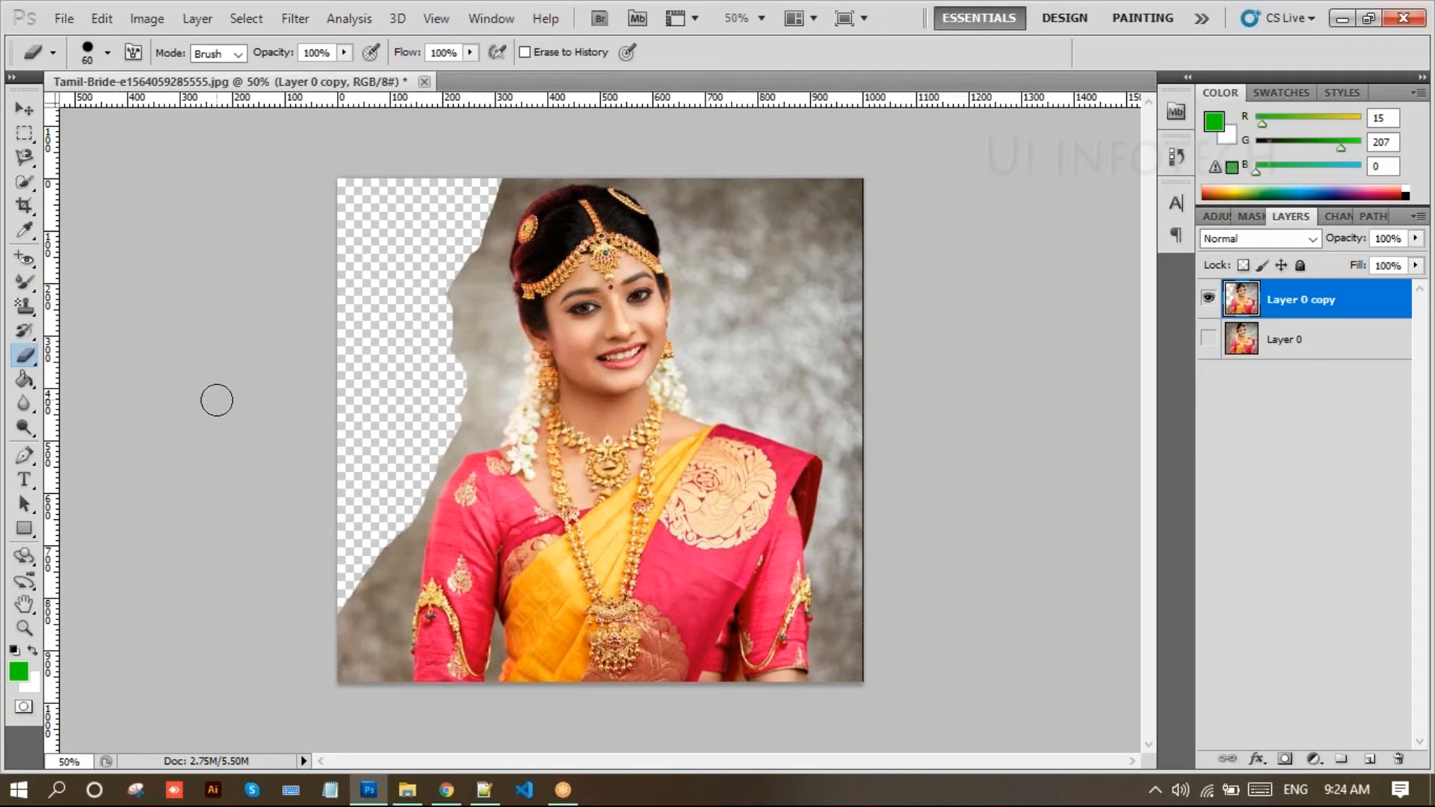
Remove the grey background above and to the right of the bride using the Magic Eraser tool with tolerance 32
left_click(28, 359)
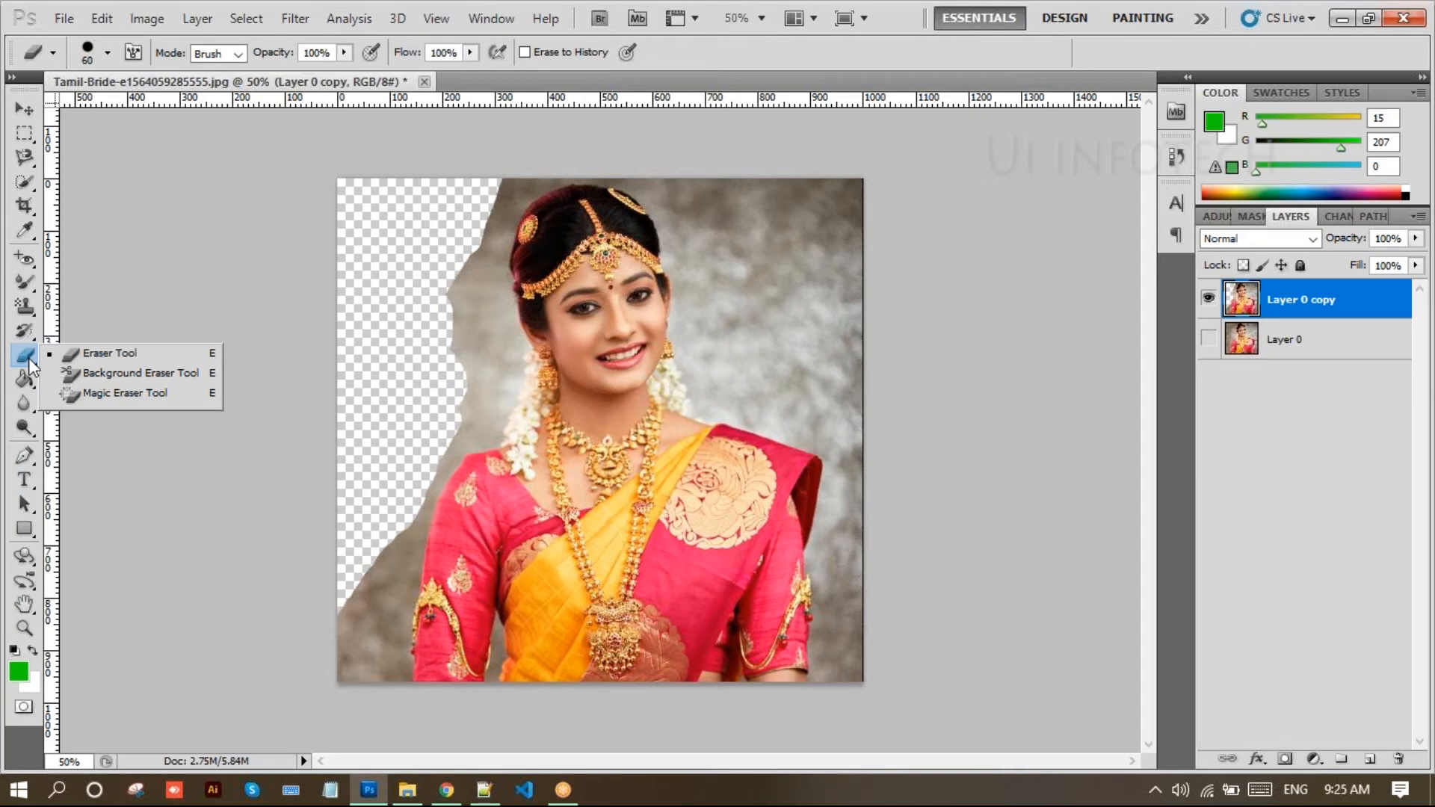
left_click(176, 402)
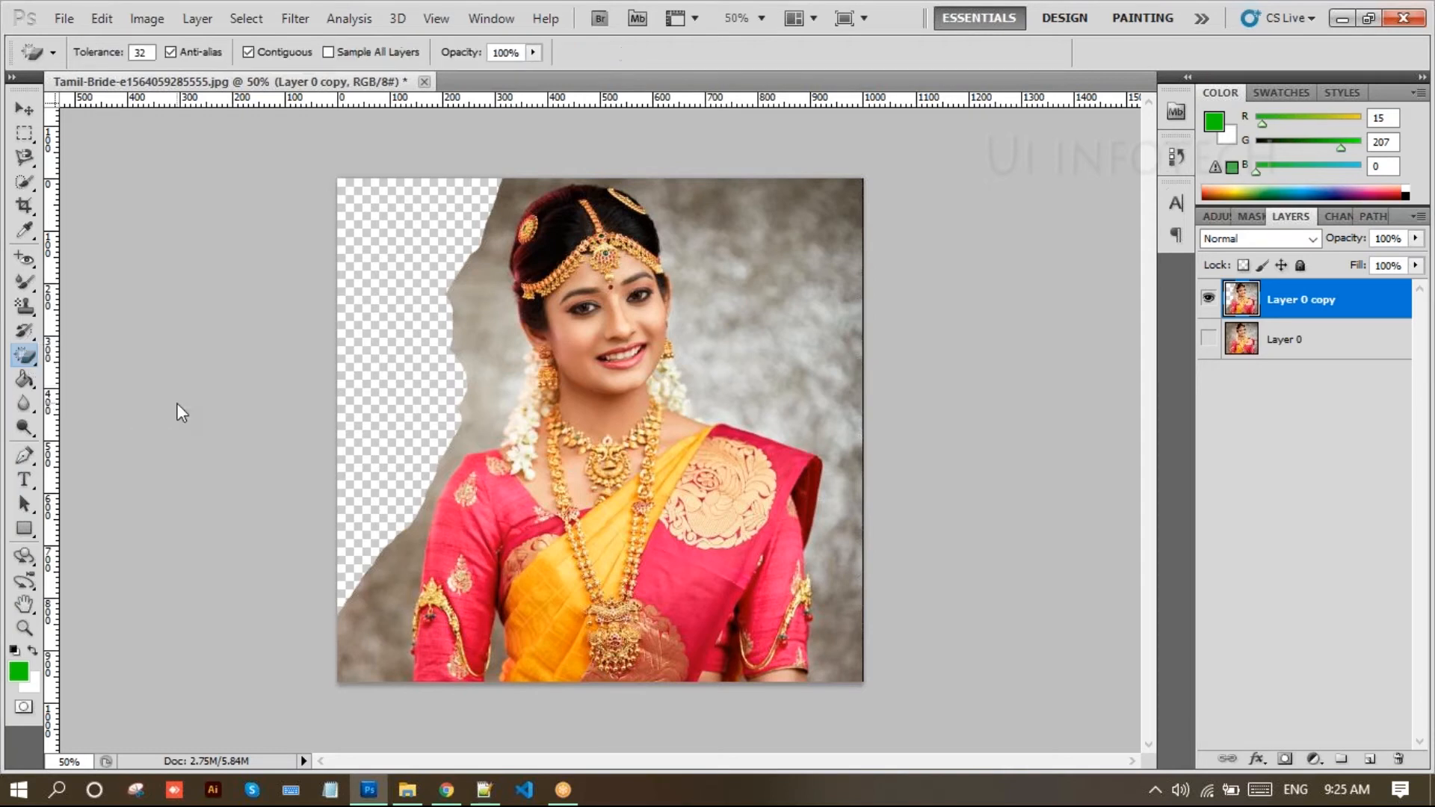
left_click(748, 357)
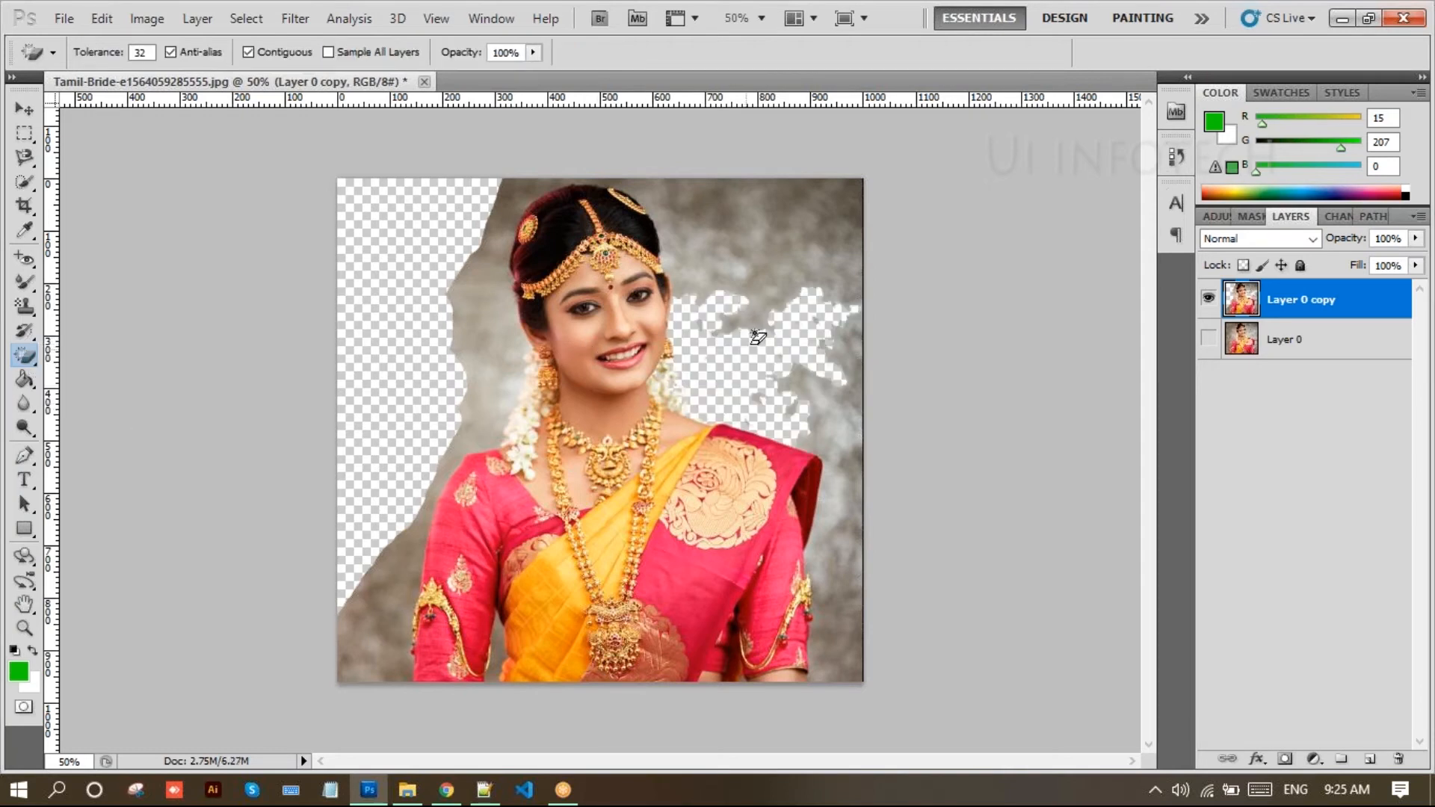
left_click(825, 244)
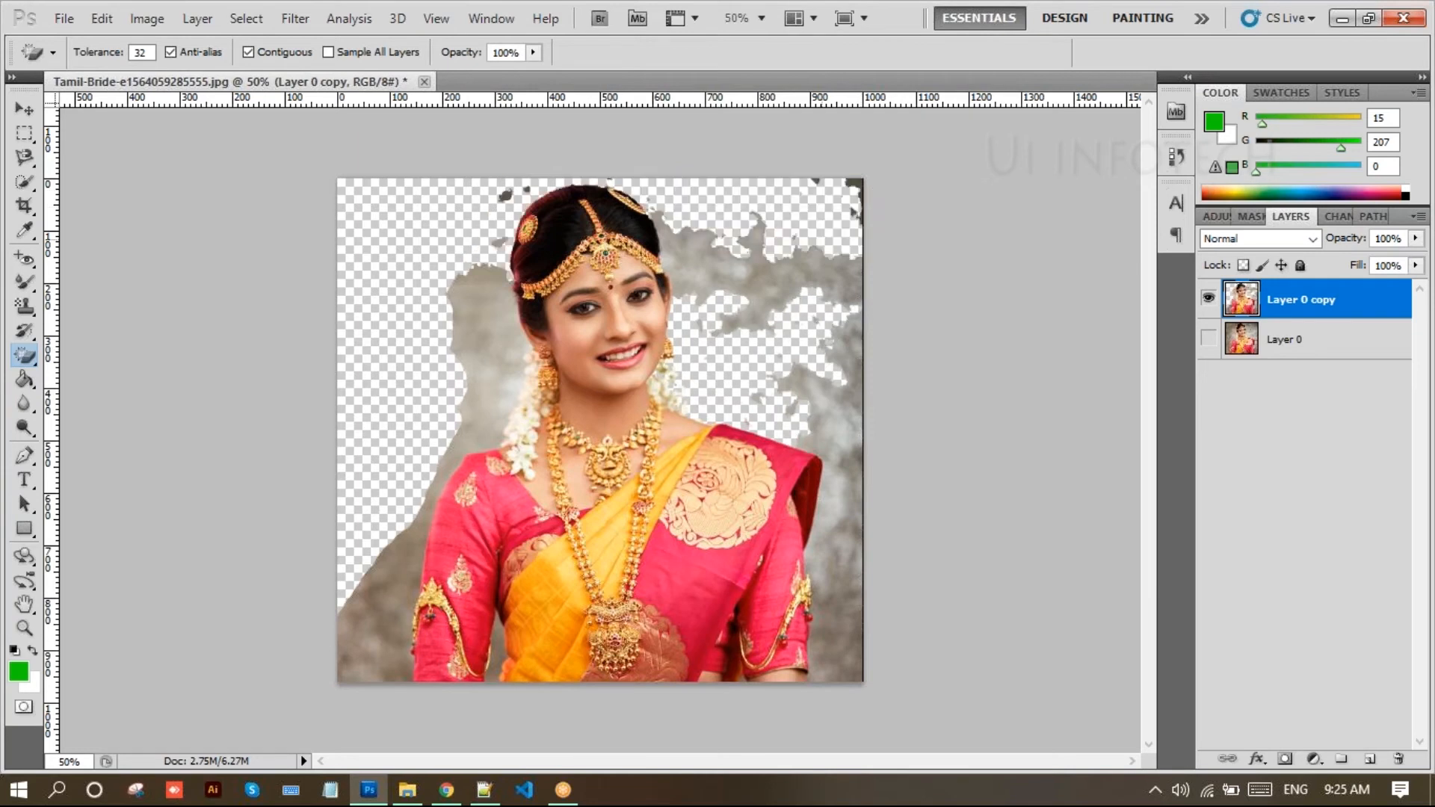
left_click(820, 284)
left_click(836, 440)
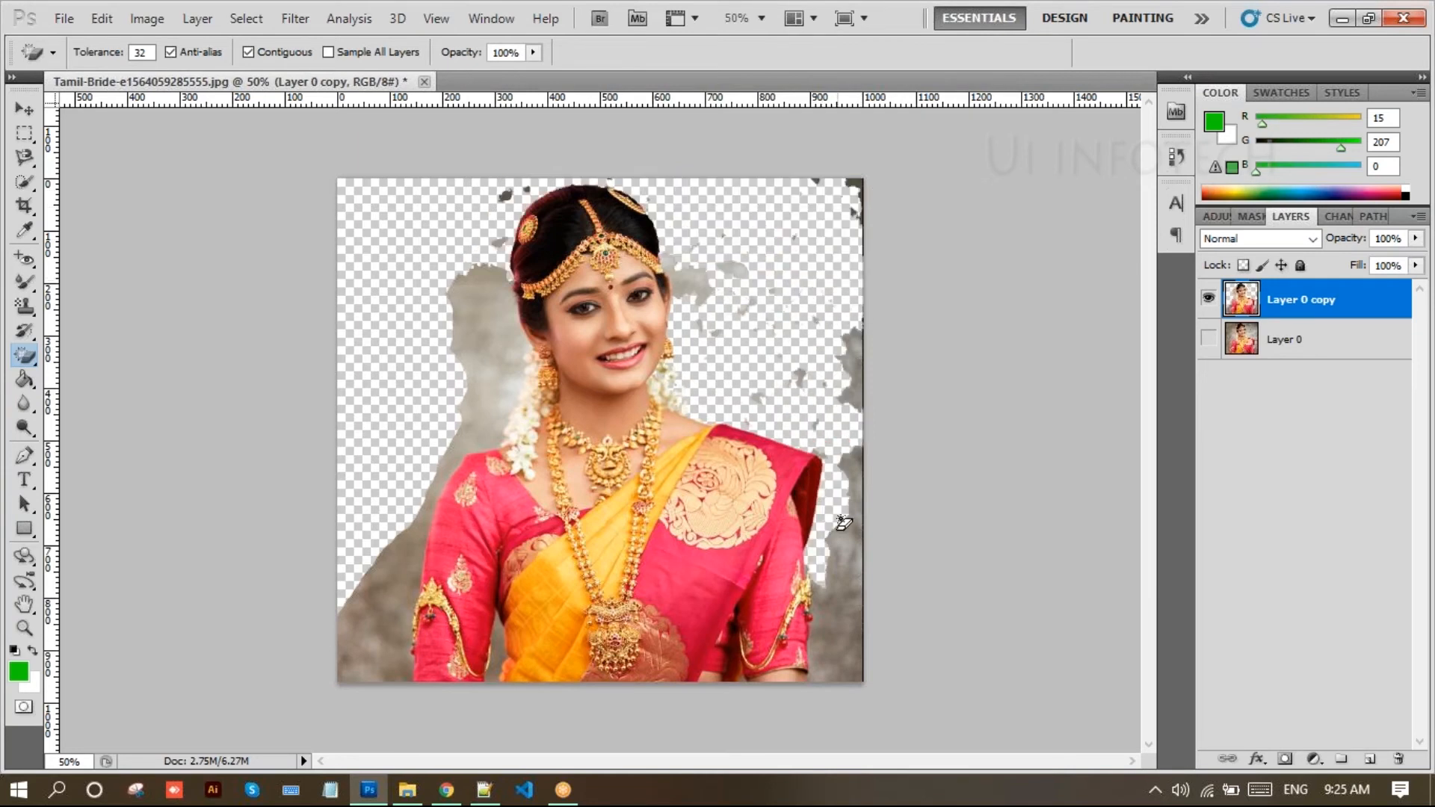
left_click(854, 582)
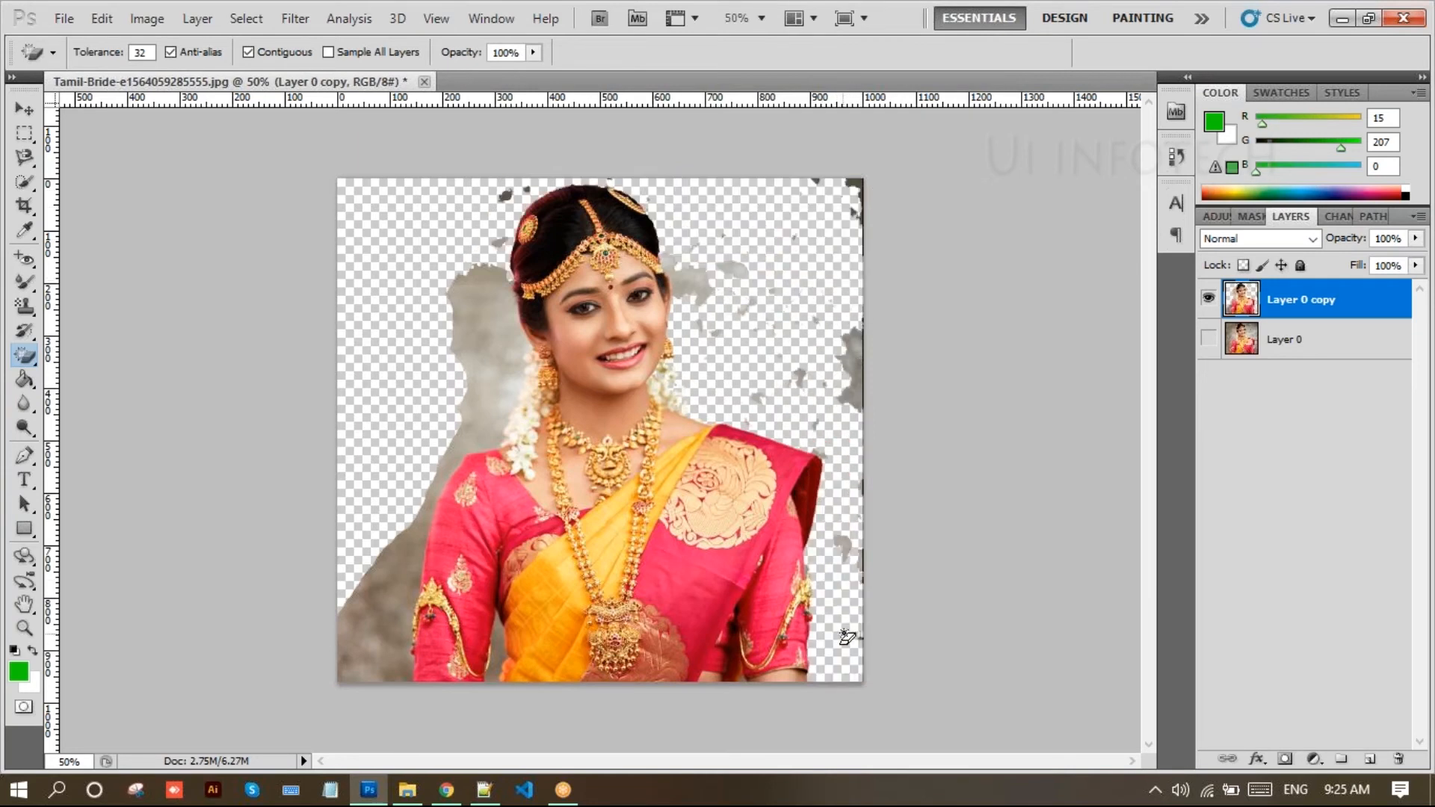
left_click(857, 381)
left_click(709, 283)
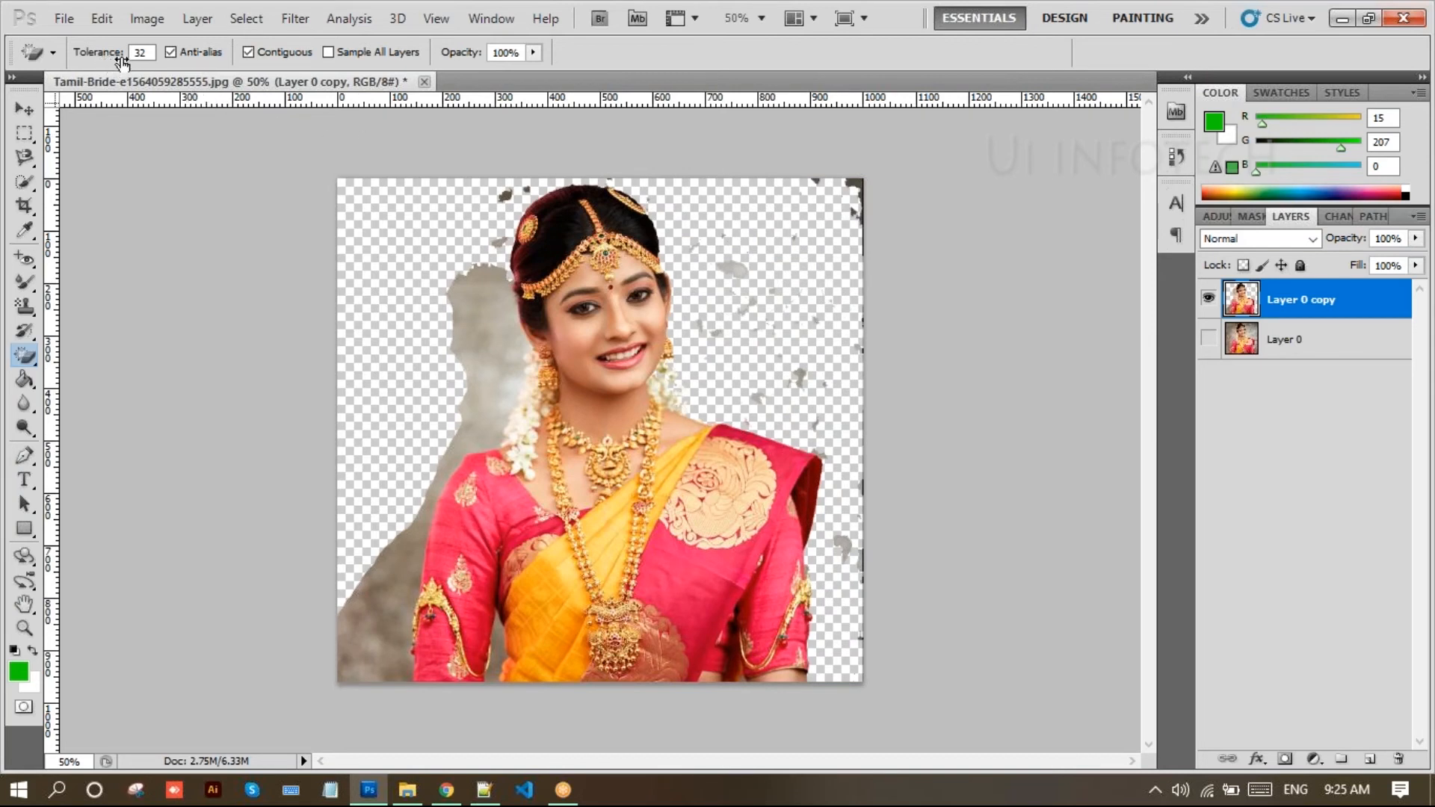
Remove the remaining grey background to the left of the bride with the Magic Eraser
left_click(247, 52)
left_click(370, 611)
left_click(476, 424)
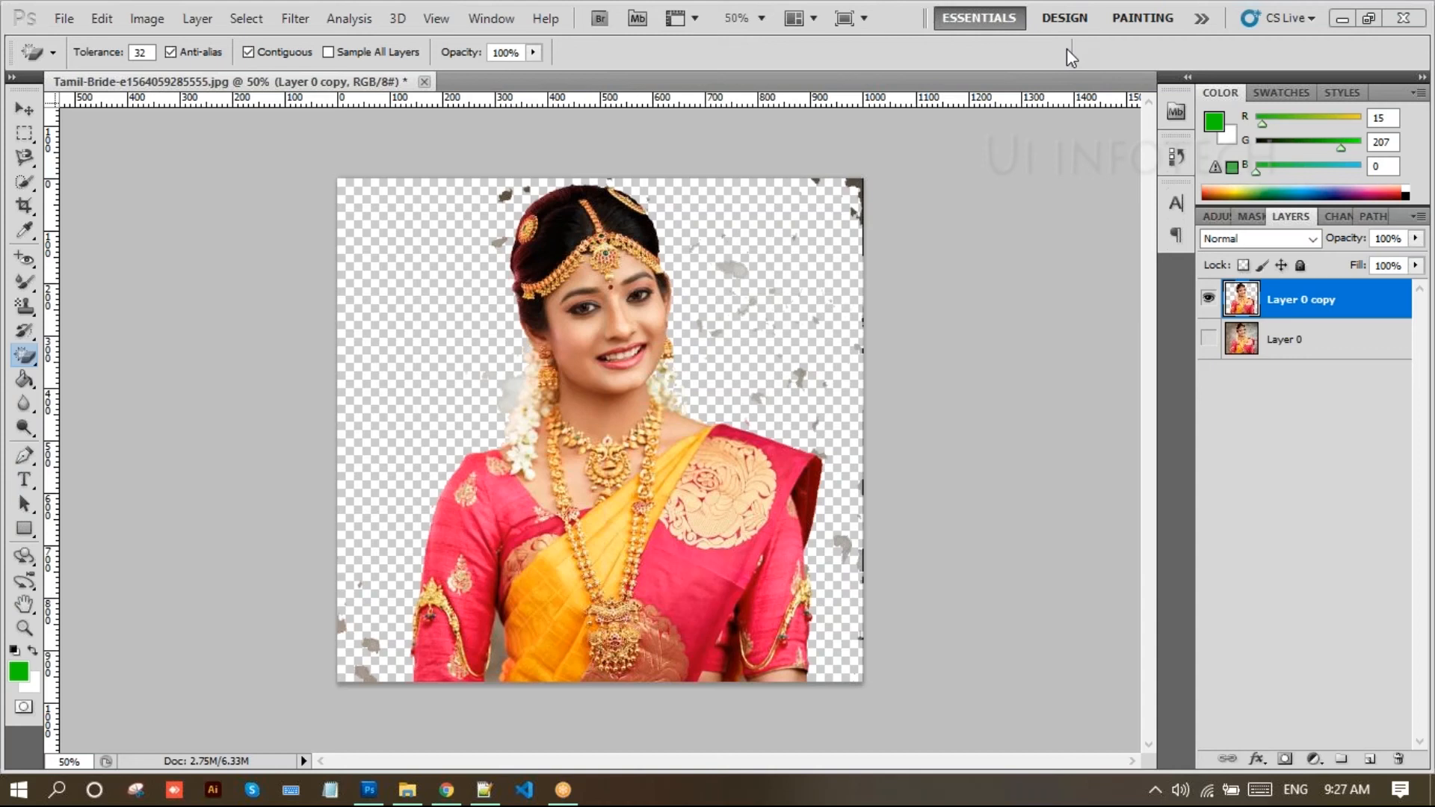
Clear the larger leftover grey patches near the right edge, beside the head and in the lower-left corner with the Magic Eraser
right_click(28, 357)
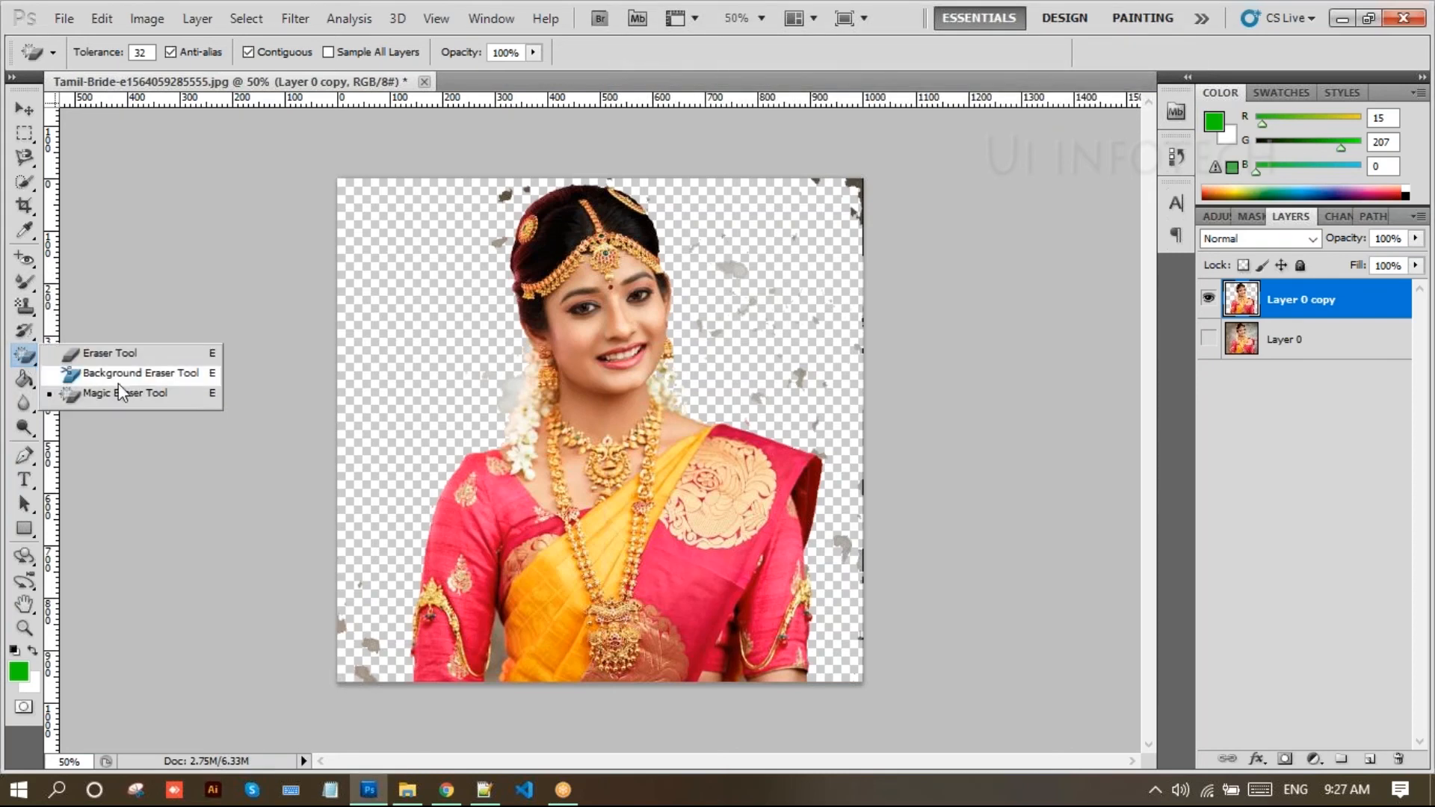
left_click(123, 394)
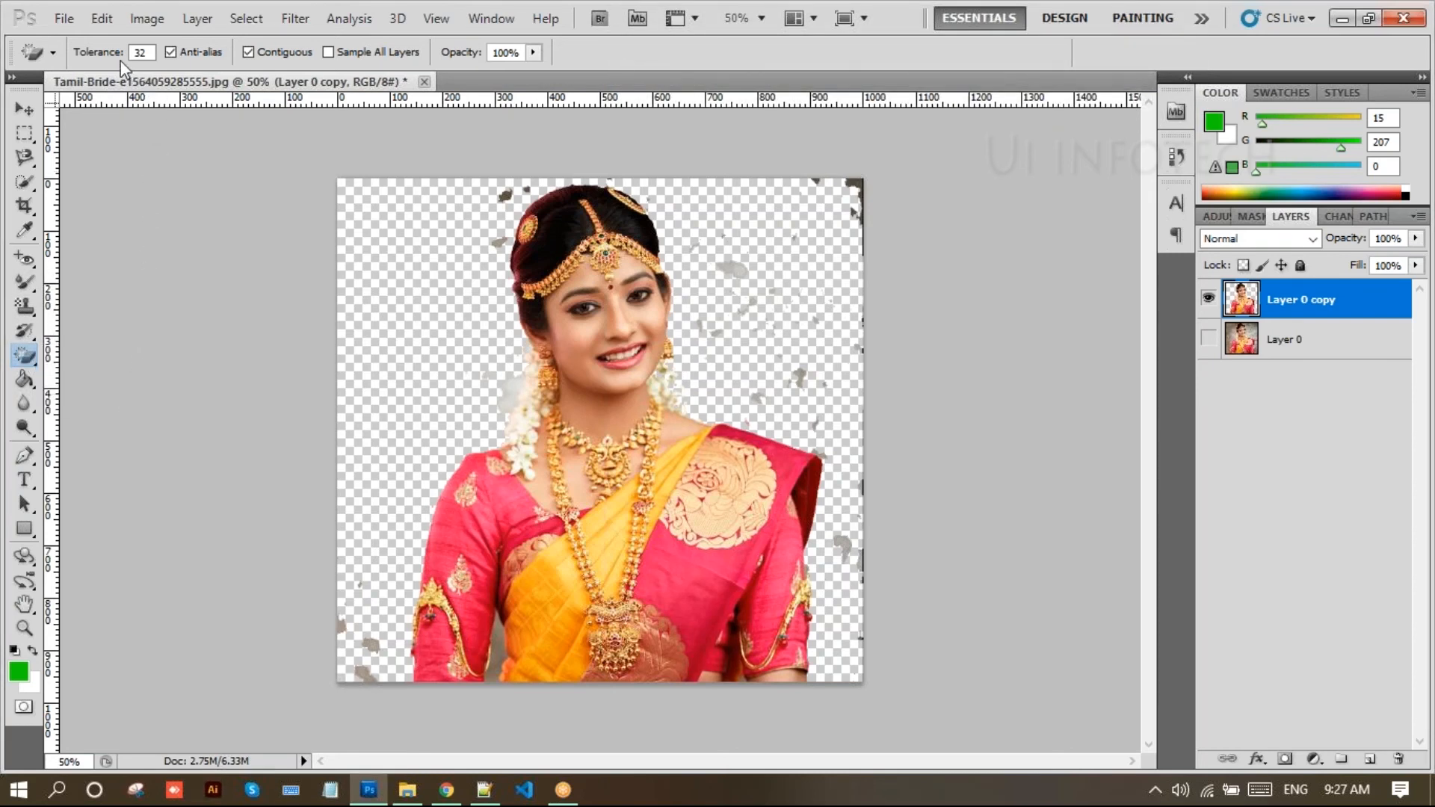
left_click(140, 55)
left_click(854, 185)
left_click(734, 275)
left_click(799, 378)
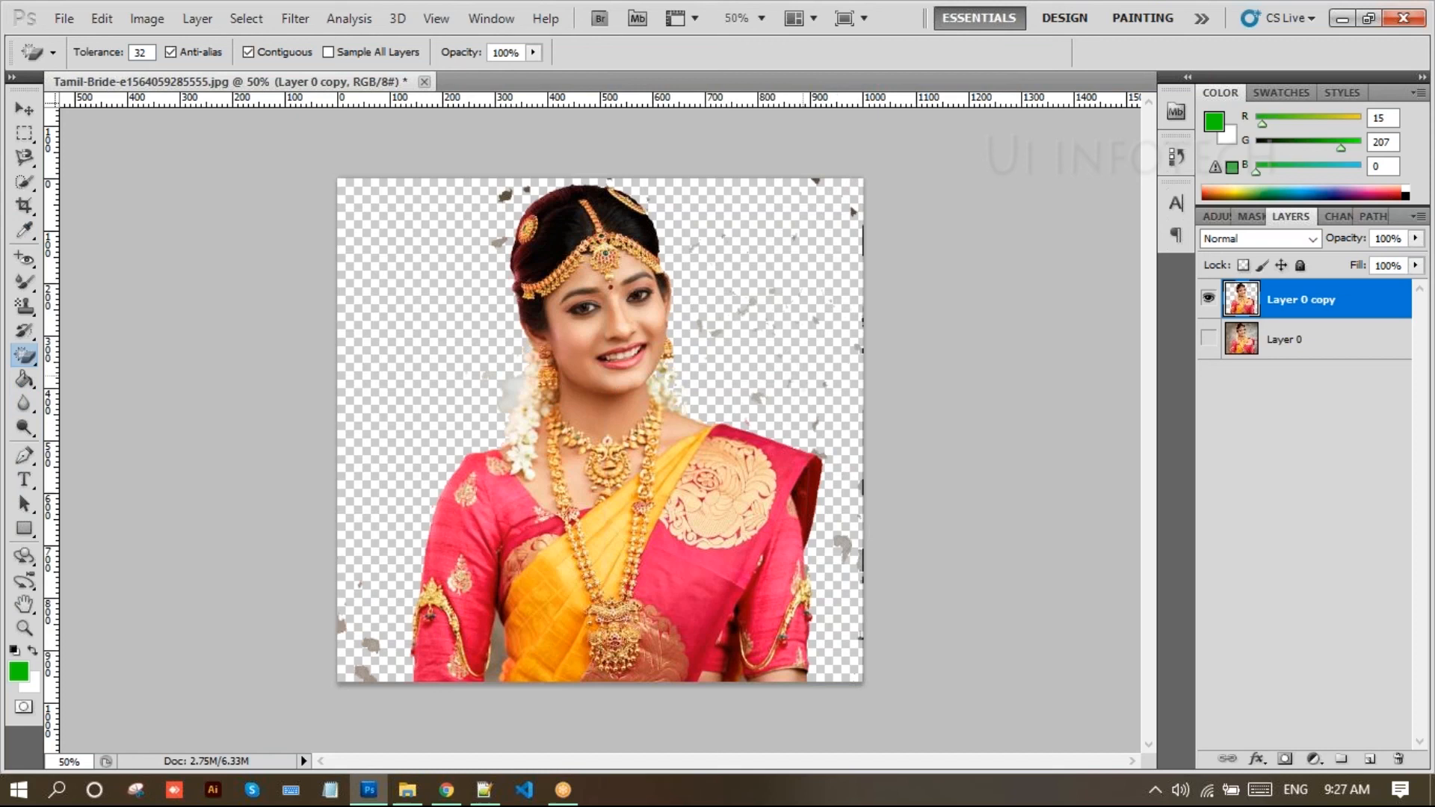
left_click(856, 546)
left_click(847, 546)
left_click(368, 642)
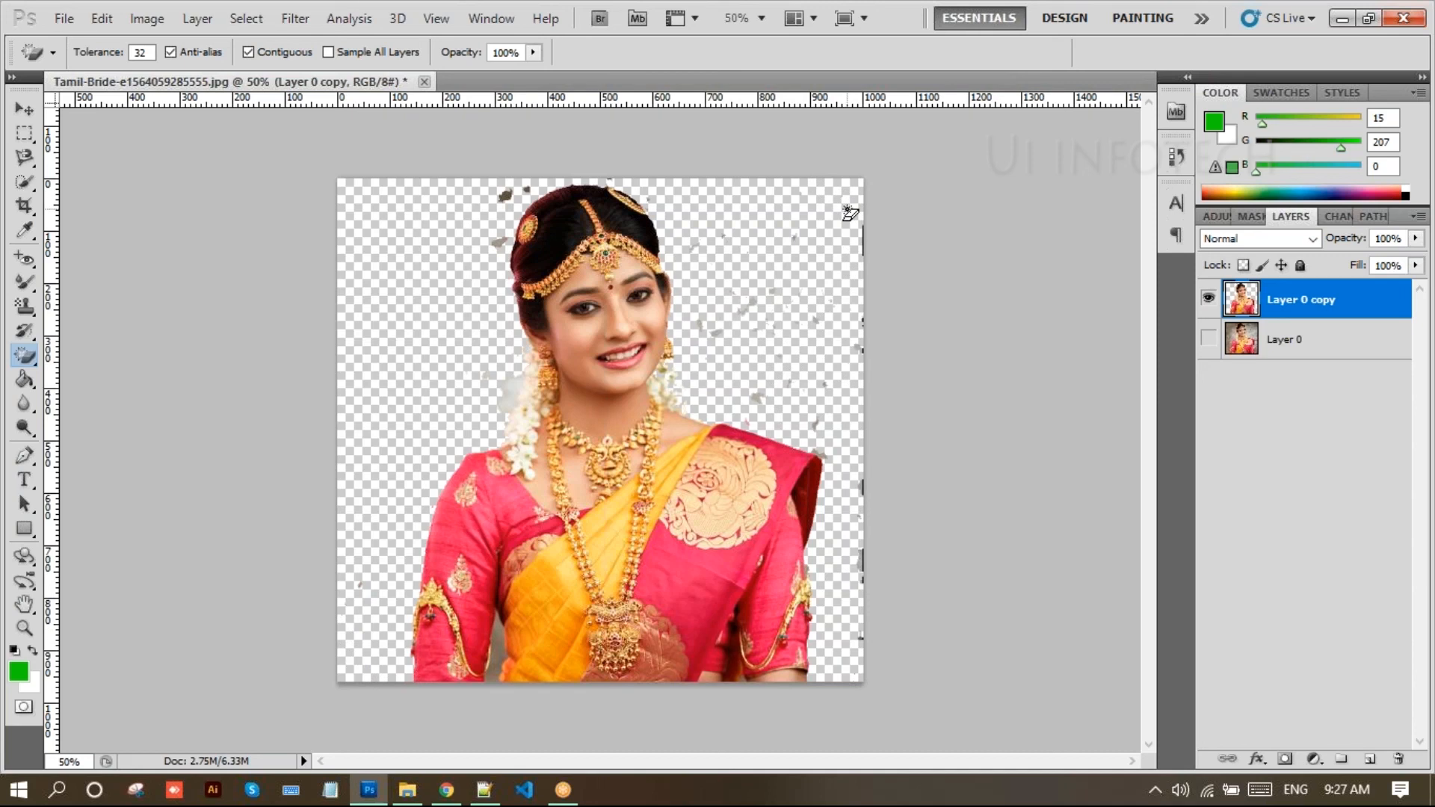
Erase leftover specks beside the hair, right of the face and along the upper right edge using the Eraser tool in Block mode
right_click(21, 353)
left_click(100, 357)
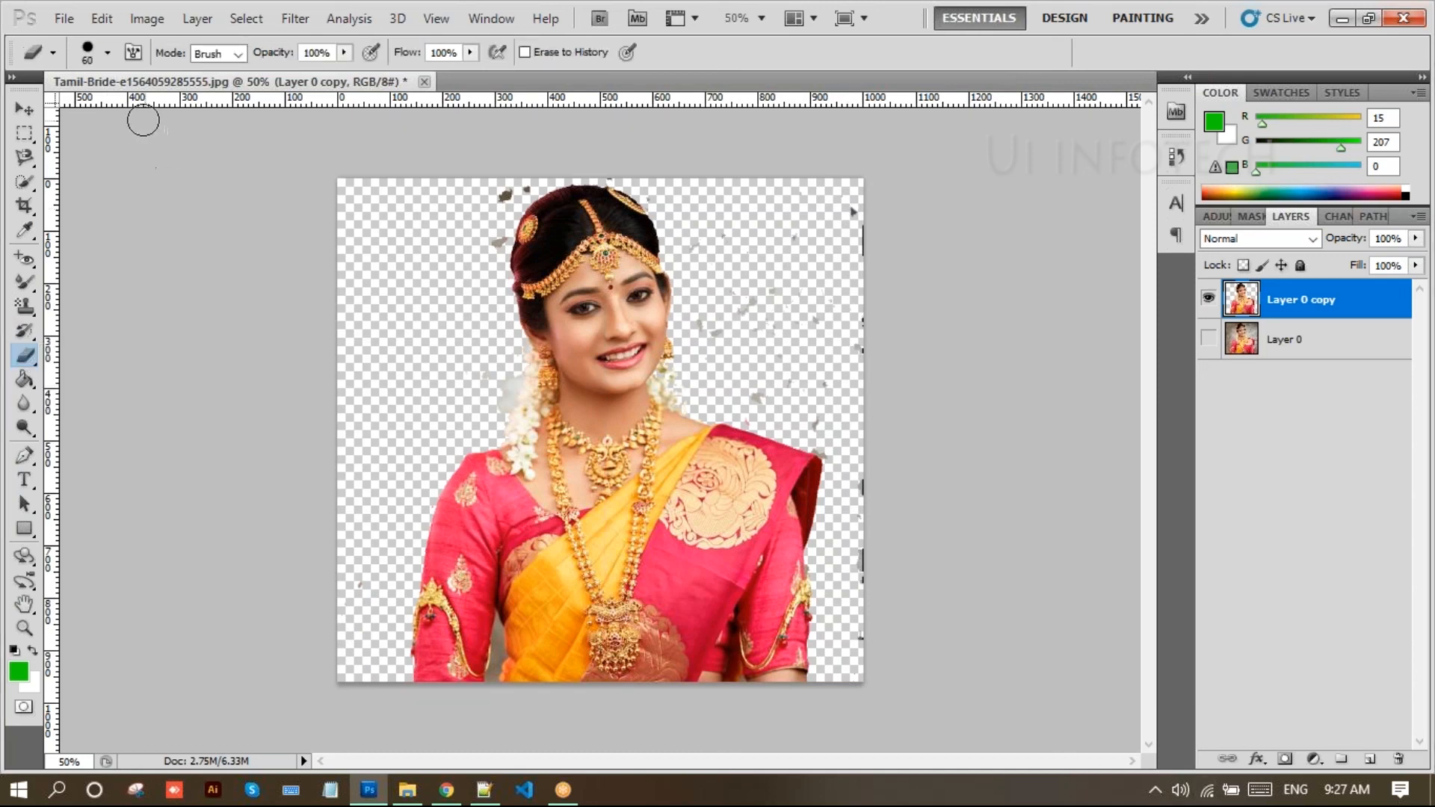
left_click(213, 53)
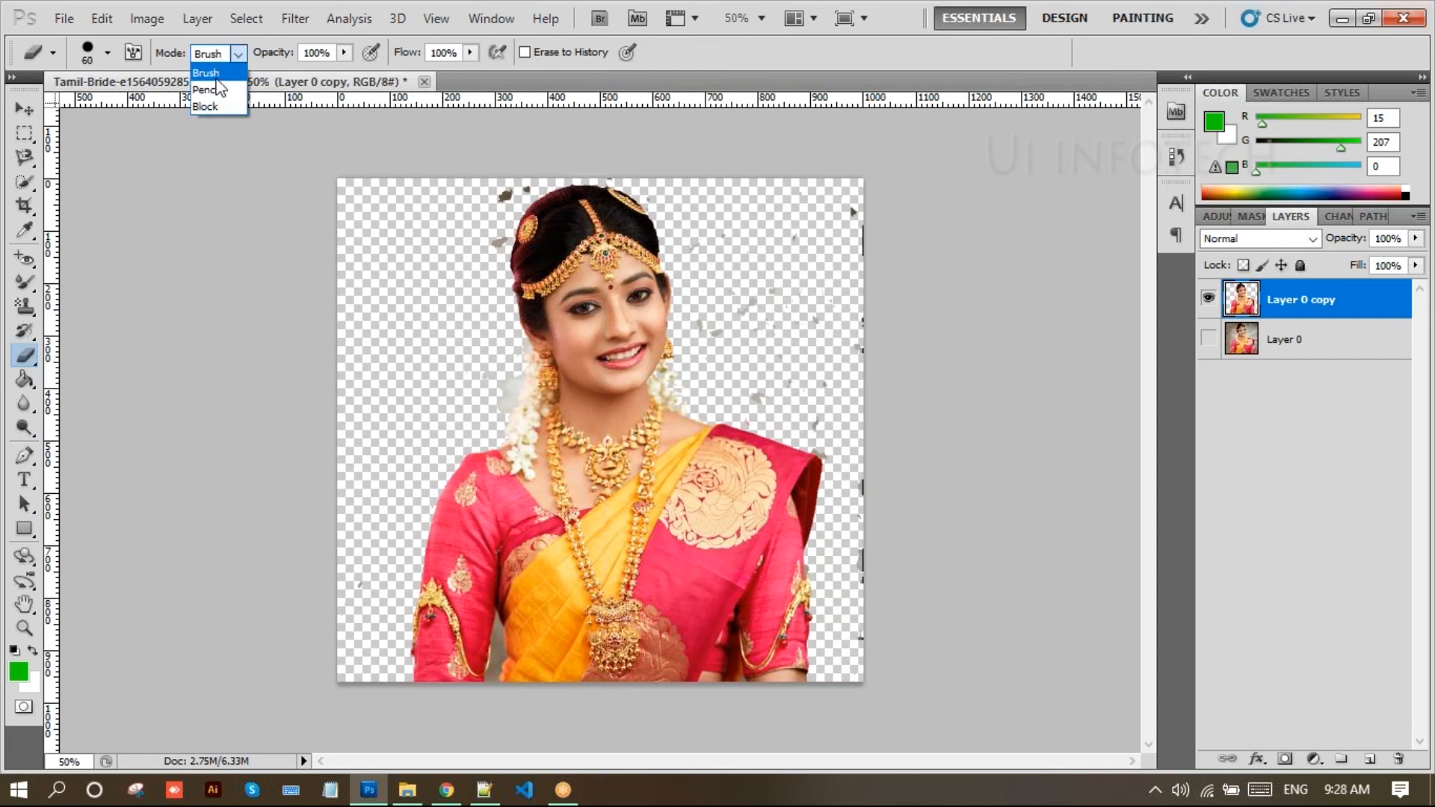
left_click(207, 105)
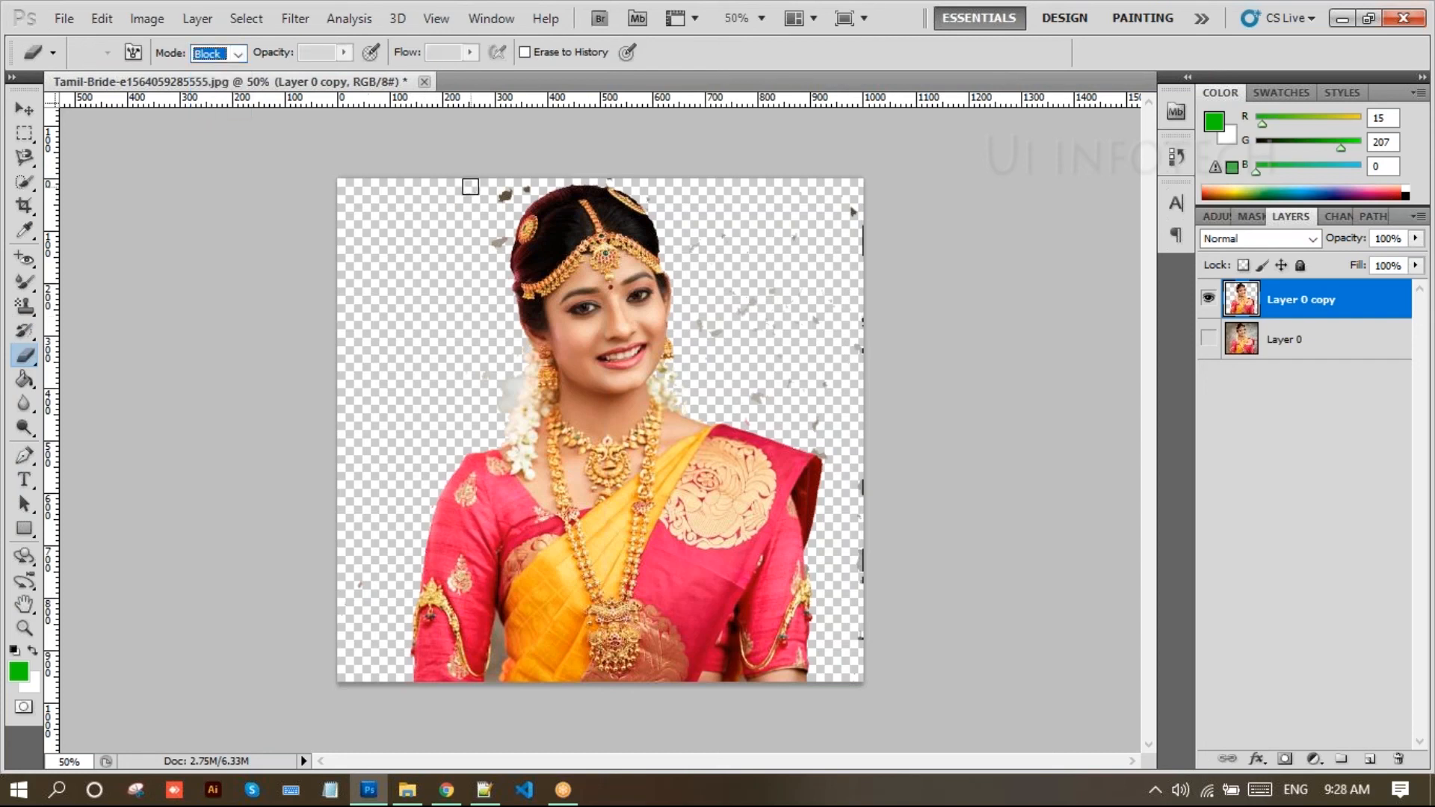
mouse_move(495, 190)
left_mouse_down()
mouse_move(508, 236)
mouse_move(485, 235)
left_mouse_up()
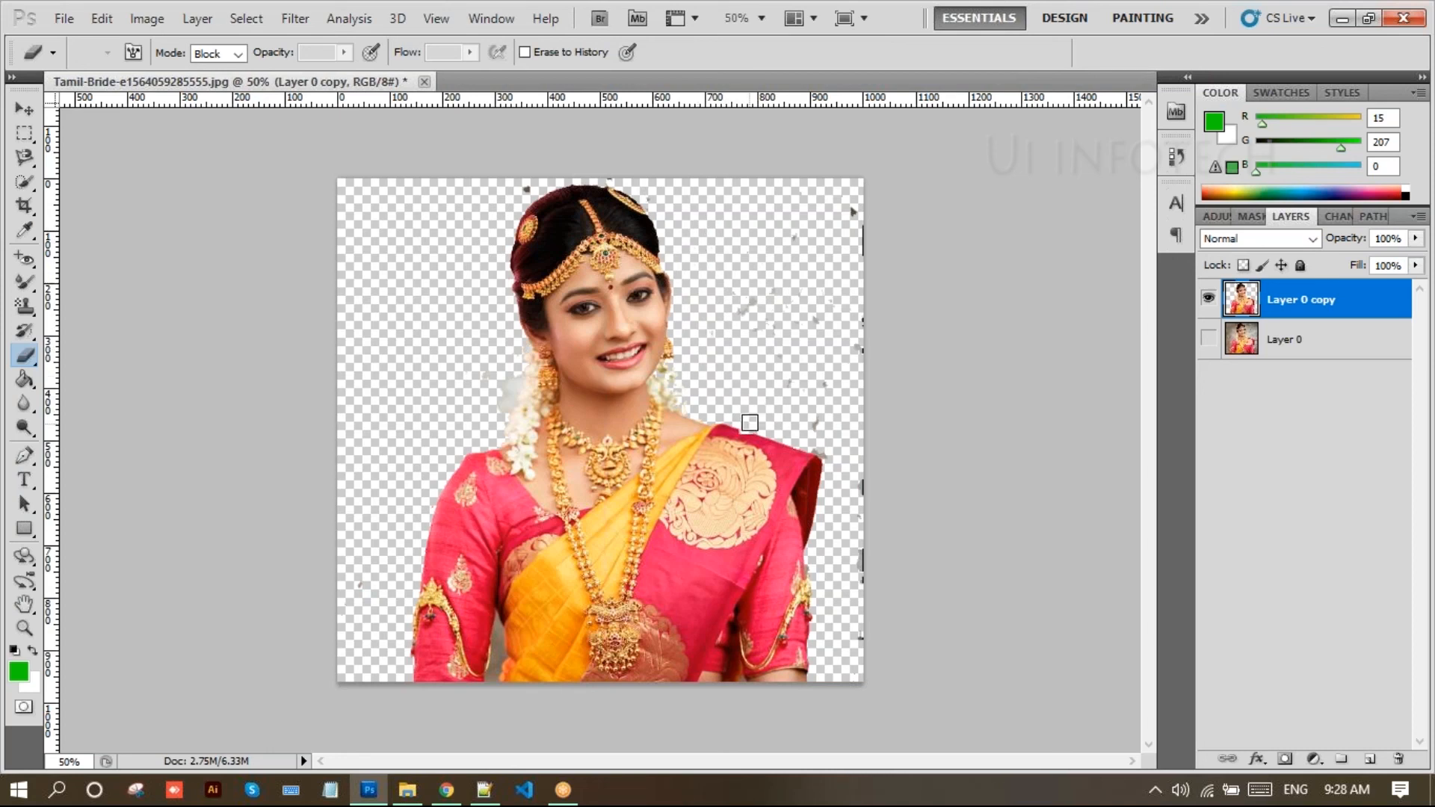
mouse_move(854, 246)
left_mouse_down()
mouse_move(834, 370)
mouse_move(867, 381)
left_mouse_up()
Open the list of eraser tool variants
left_click(26, 352)
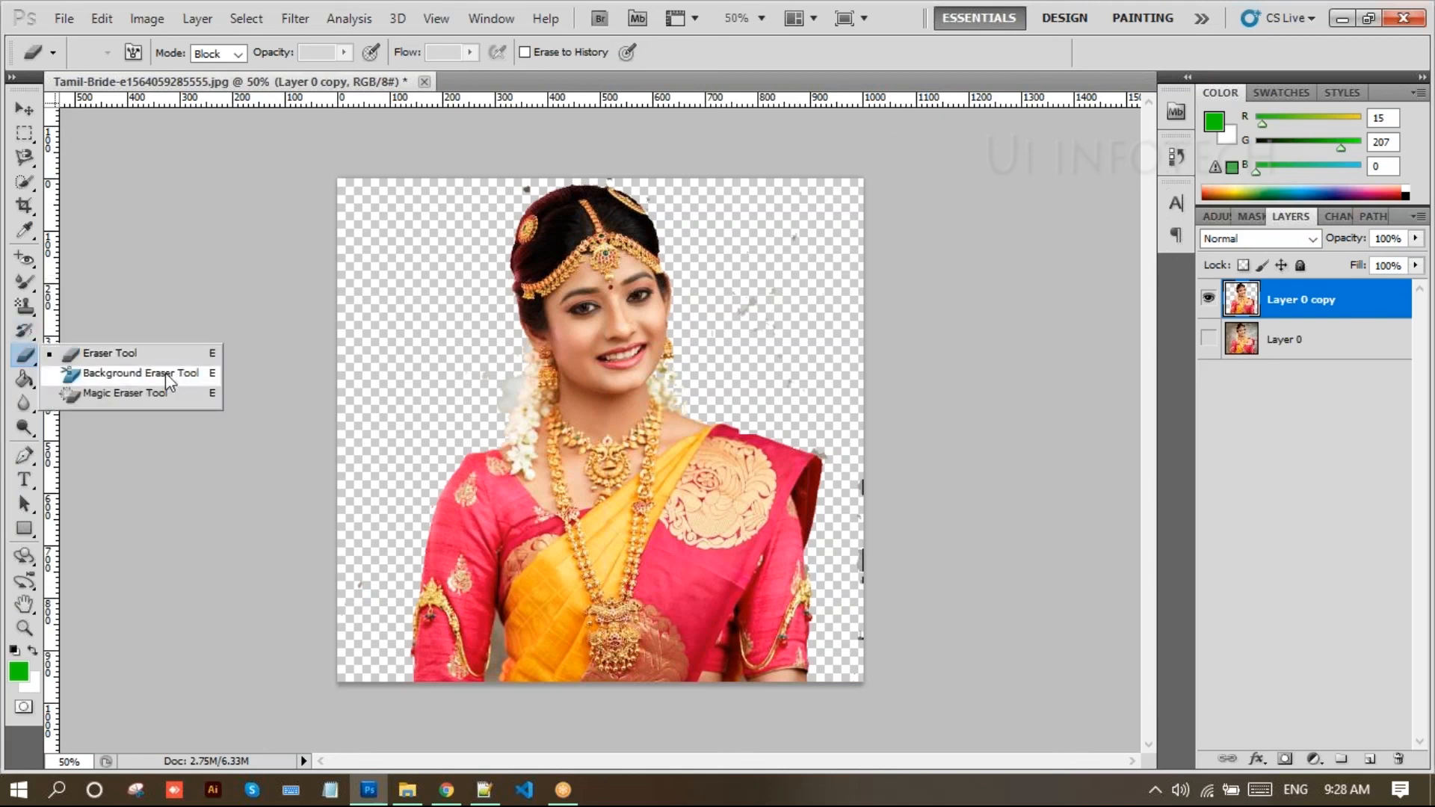